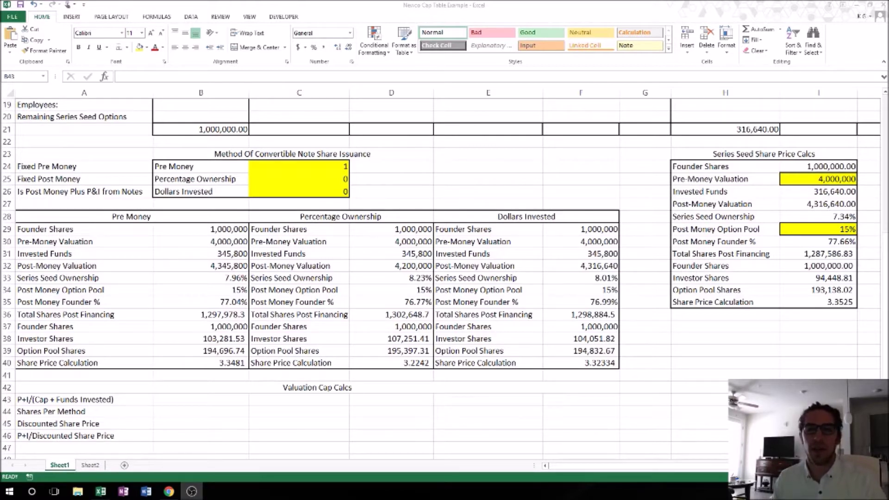
Review the Valuation Cap Calcs section and its row labels from P+I/(Cap + Funds Invested) to P+I/Discounted Share Price
{"action": "left_click", "coordinate": [218, 399]}
{"action": "scroll", "coordinate": [258, 390], "scroll_direction": "down", "scroll_amount": 5}
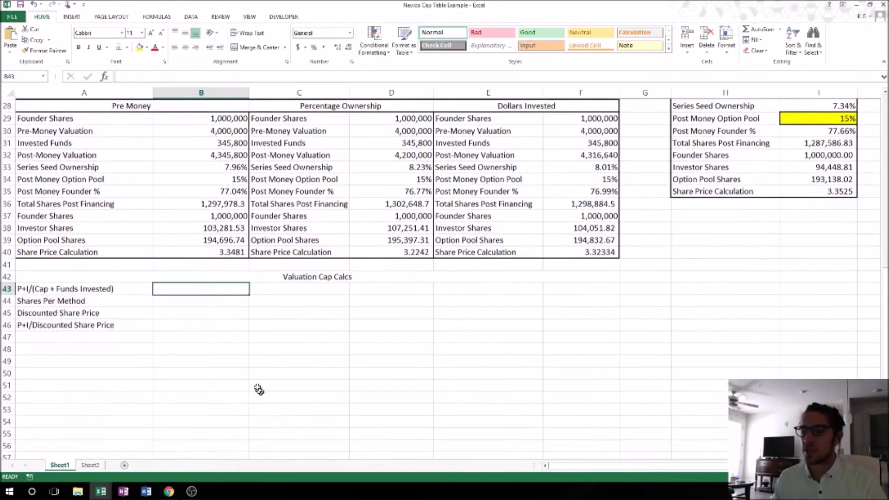
{"action": "left_click_drag", "start_coordinate": [48, 205], "coordinate": [258, 252]}
{"action": "left_click", "coordinate": [294, 204]}
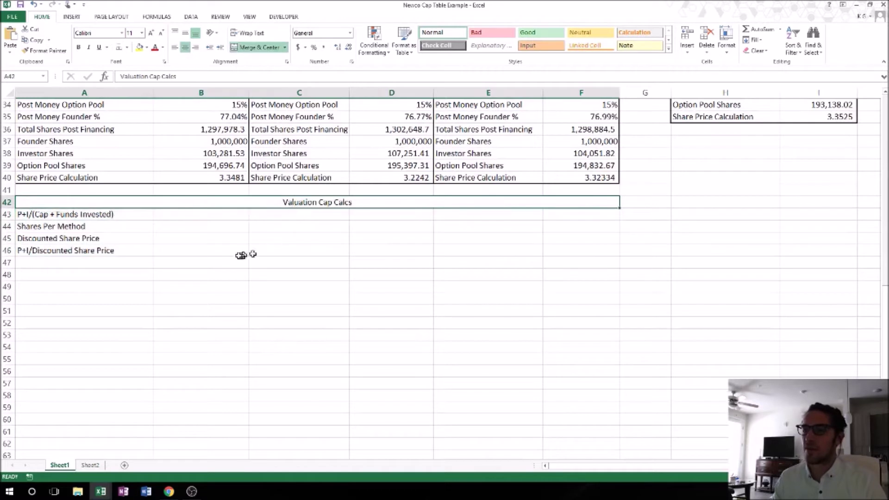
{"action": "left_click", "coordinate": [90, 216]}
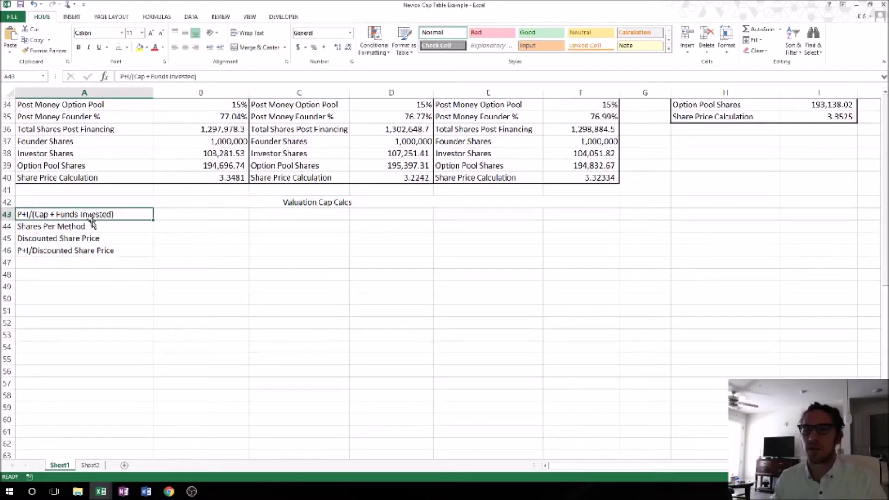
{"action": "left_click", "coordinate": [117, 227]}
{"action": "left_click", "coordinate": [106, 242]}
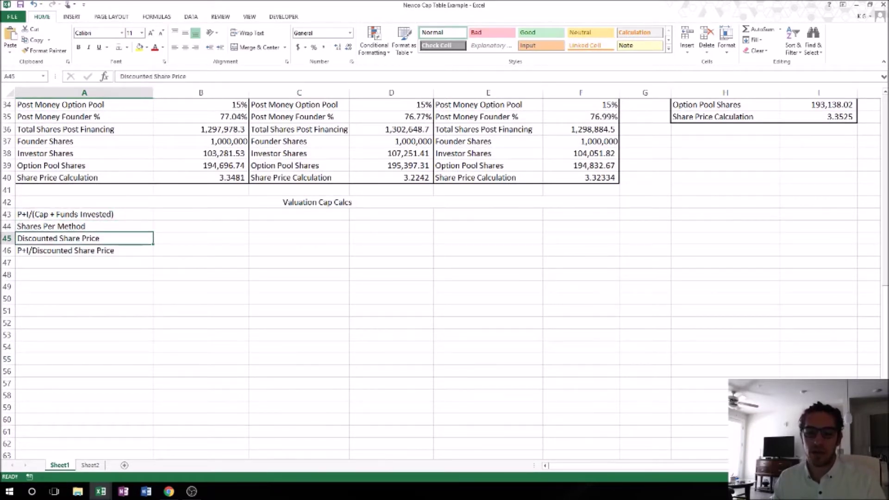
{"action": "key", "text": "alt+Tab"}
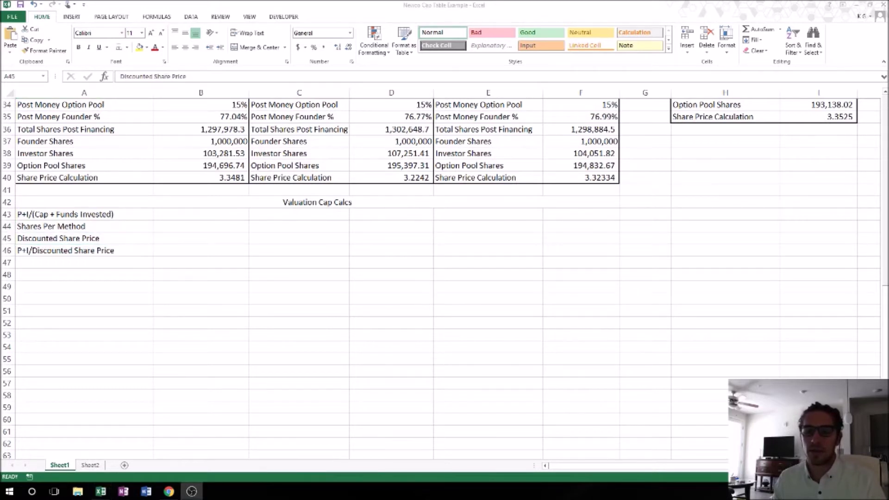
{"action": "key", "text": "alt+Tab"}
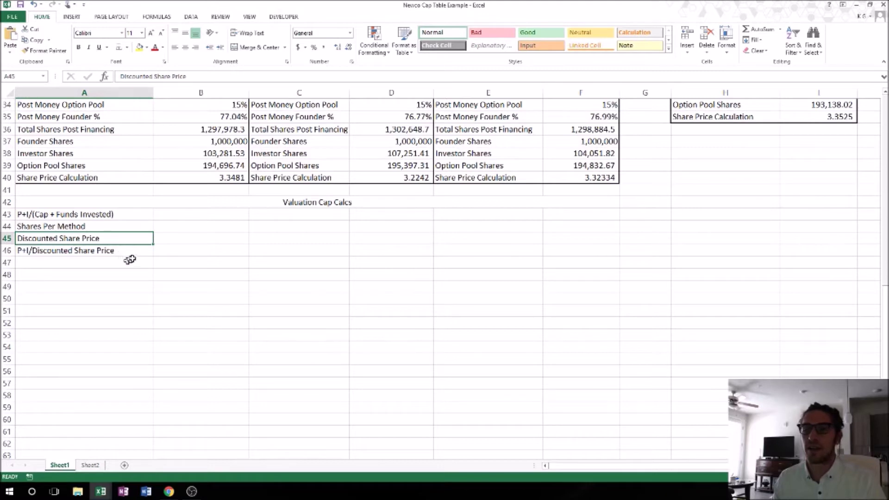
{"action": "left_click", "coordinate": [208, 250]}
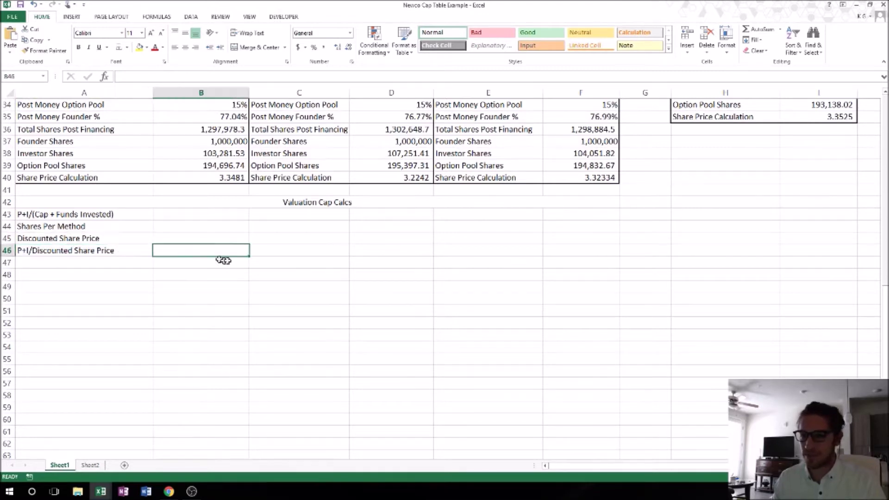
Start a formula in B43 with an absolute reference to the CD Angel's principal-plus-interest amount, $H$15
{"action": "scroll", "coordinate": [238, 264], "scroll_direction": "up", "scroll_amount": 2}
{"action": "left_click", "coordinate": [222, 289]}
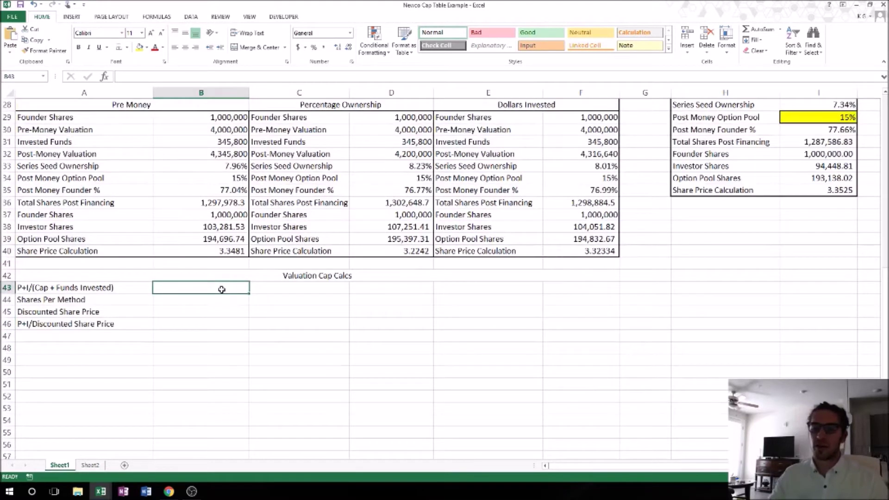
{"action": "type", "text": "+"}
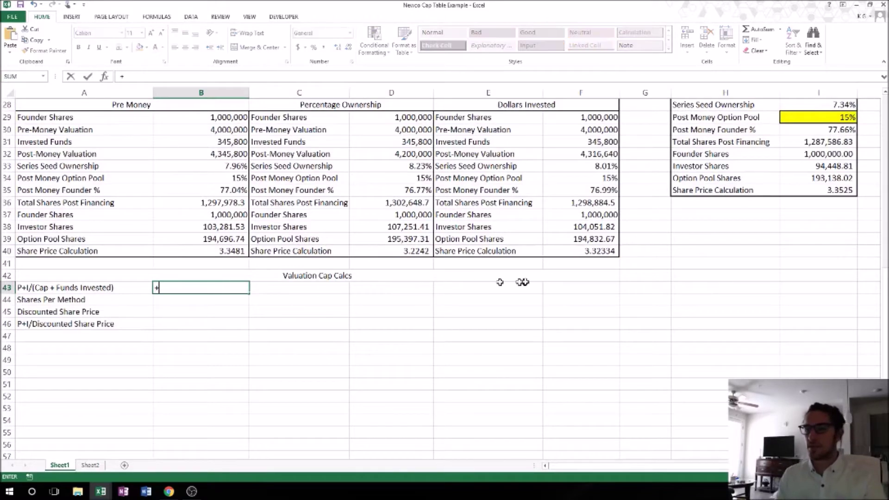
{"action": "scroll", "coordinate": [530, 277], "scroll_direction": "up", "scroll_amount": 6}
{"action": "left_click", "coordinate": [733, 166]}
{"action": "key", "text": "F4"}
{"action": "scroll", "coordinate": [734, 166], "scroll_direction": "down", "scroll_amount": 6}
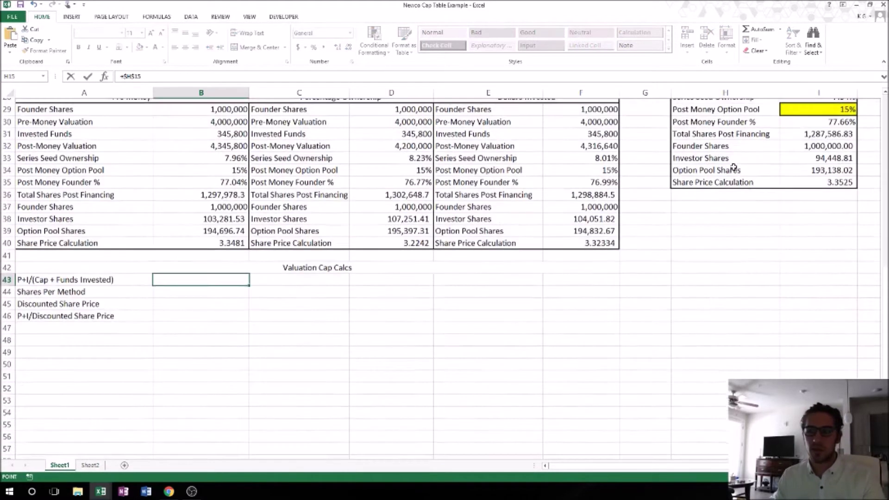
Extend the B43 formula with a division by the CD Angel's valuation cap G15 plus the total invested funds H21
{"action": "type", "text": "/"}
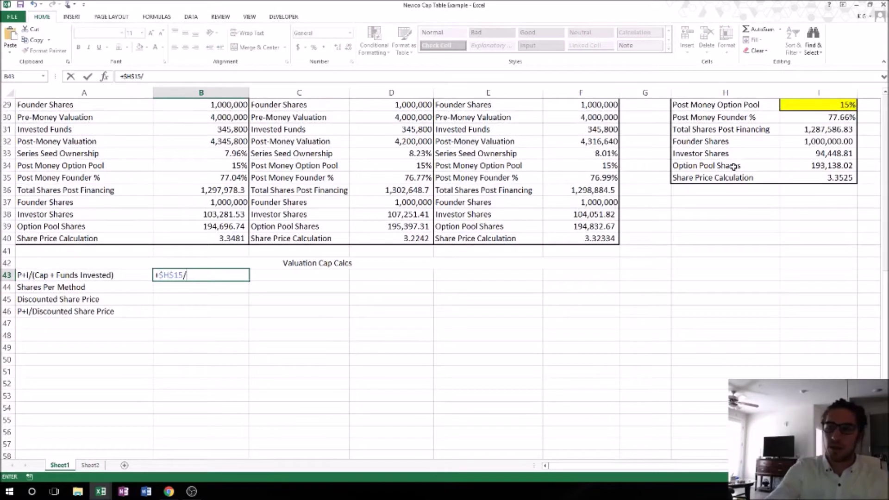
{"action": "scroll", "coordinate": [733, 166], "scroll_direction": "up", "scroll_amount": 4}
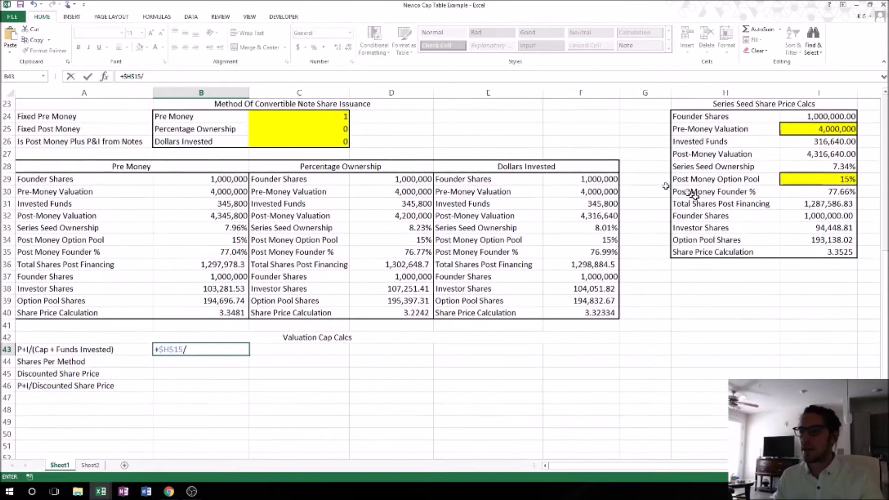
{"action": "scroll", "coordinate": [588, 177], "scroll_direction": "up", "scroll_amount": 3}
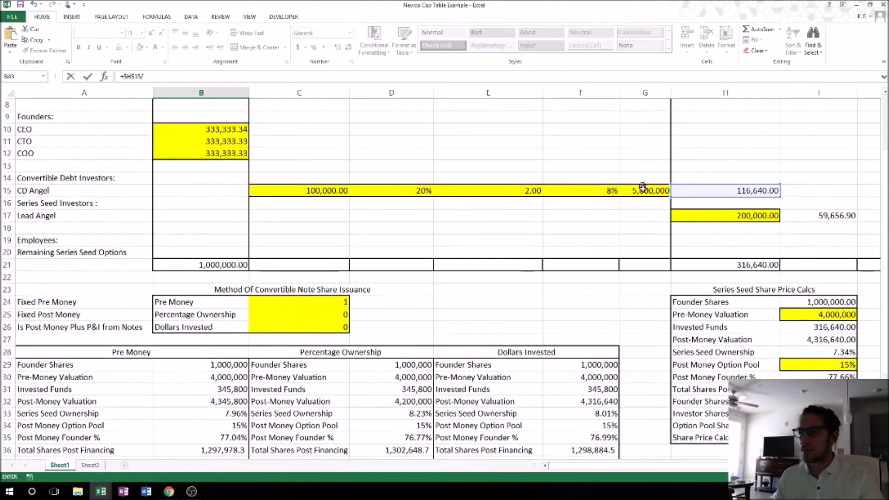
{"action": "left_click", "coordinate": [642, 190]}
{"action": "type", "text": "+"}
{"action": "left_click", "coordinate": [724, 264]}
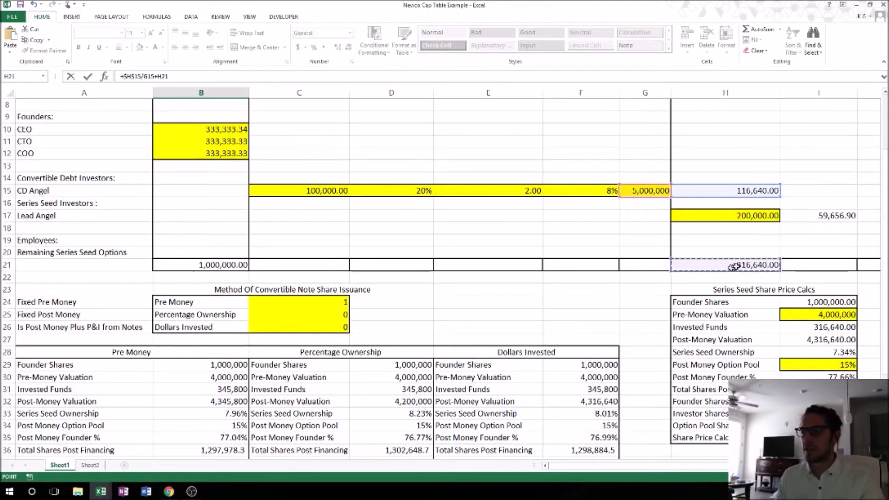
Enclose G15+H21 in parentheses within the B43 formula
{"action": "scroll", "coordinate": [676, 285], "scroll_direction": "down", "scroll_amount": 2}
{"action": "scroll", "coordinate": [676, 284], "scroll_direction": "down", "scroll_amount": 1}
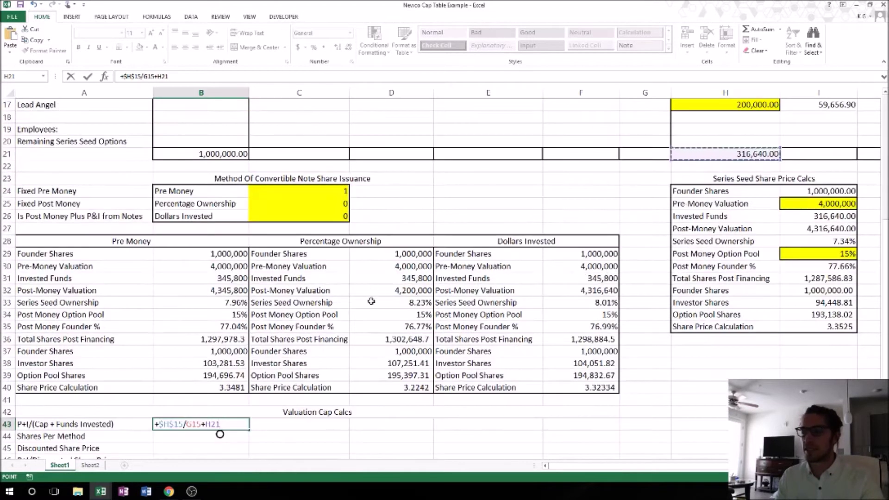
{"action": "scroll", "coordinate": [676, 285], "scroll_direction": "down", "scroll_amount": 2}
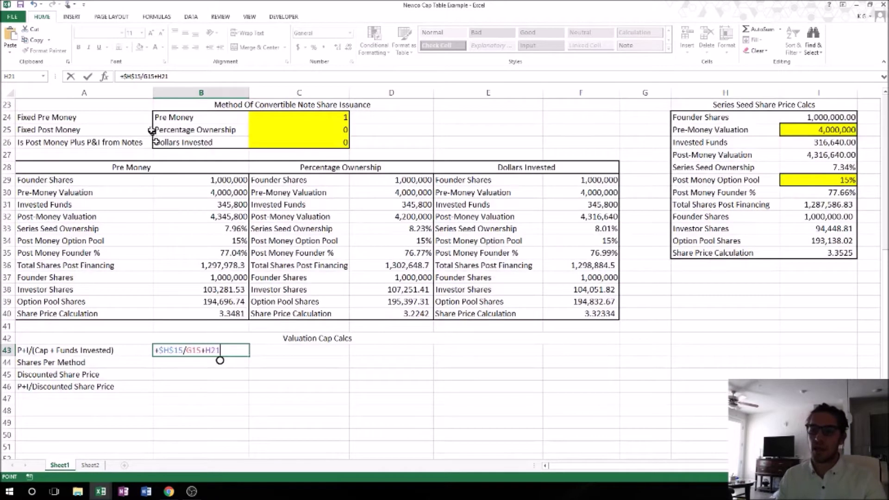
{"action": "left_click", "coordinate": [144, 78]}
{"action": "type", "text": "("}
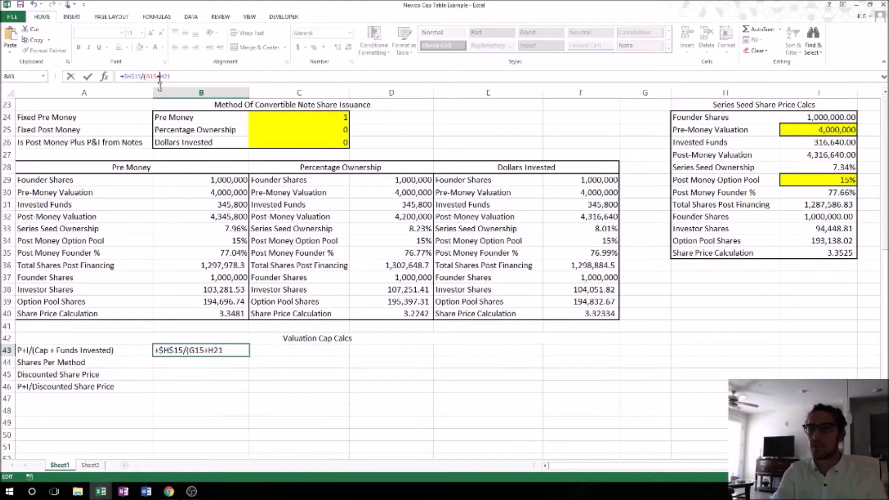
{"action": "type", "text": ")"}
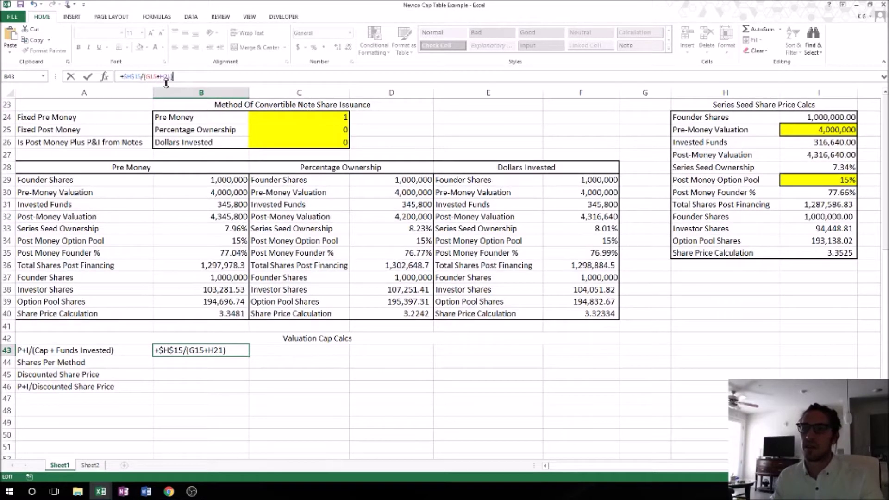
Make the G15 and H21 references in the B43 formula absolute
{"action": "left_click", "coordinate": [149, 78]}
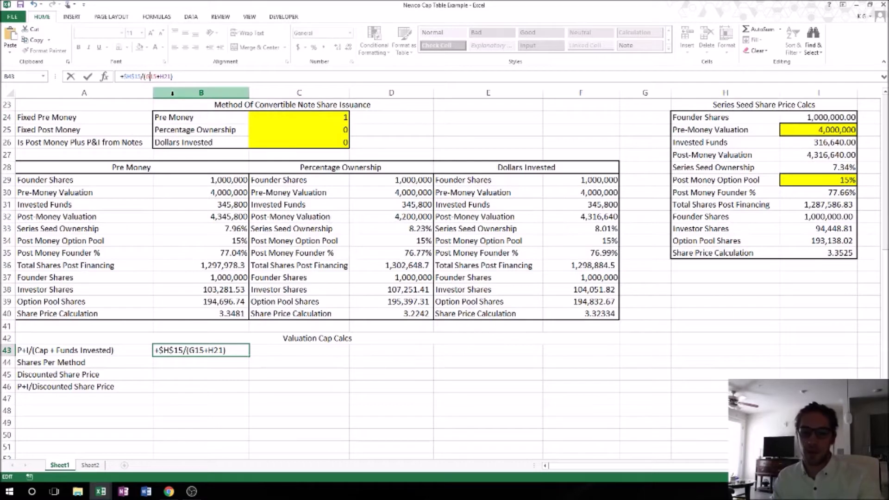
{"action": "key", "text": "F4"}
{"action": "left_click", "coordinate": [187, 78]}
{"action": "key", "text": "F4"}
Multiply the B43 formula by the Pre Money method switch in C24 and complete the entry
{"action": "left_click", "coordinate": [191, 78]}
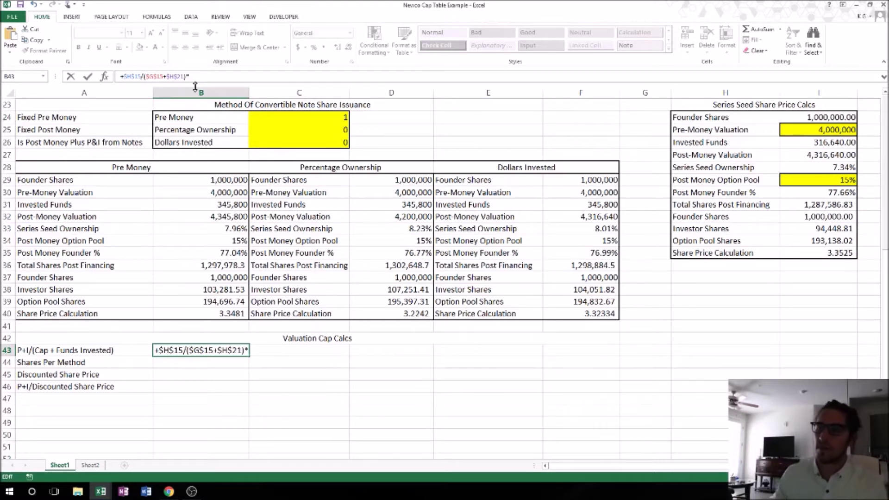
{"action": "left_click", "coordinate": [281, 120]}
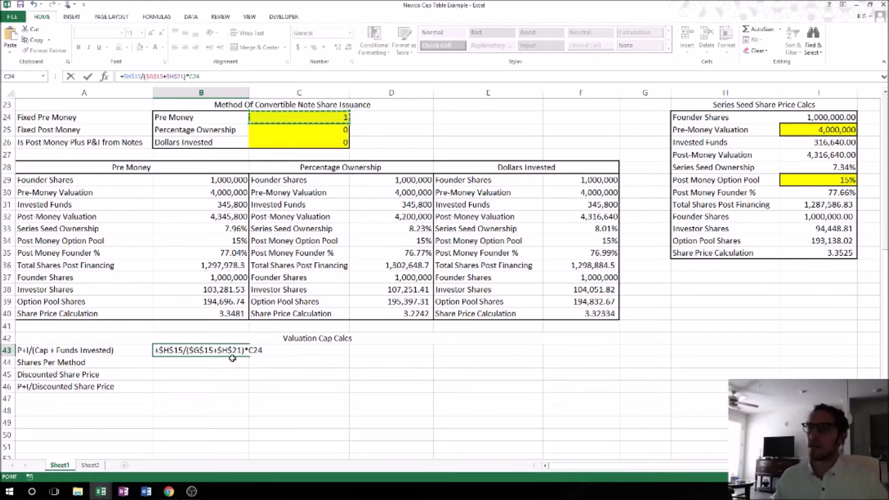
{"action": "key", "text": "Return"}
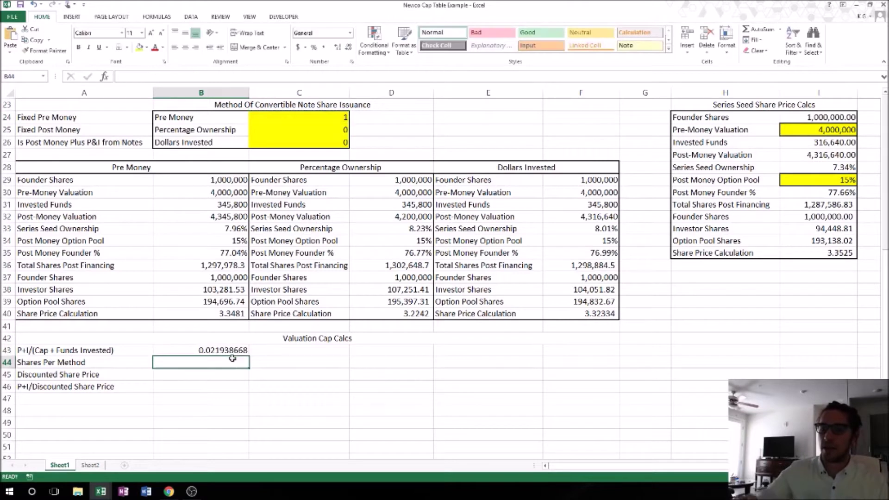
Format B43 as a percentage with two decimal places
{"action": "left_click", "coordinate": [224, 350]}
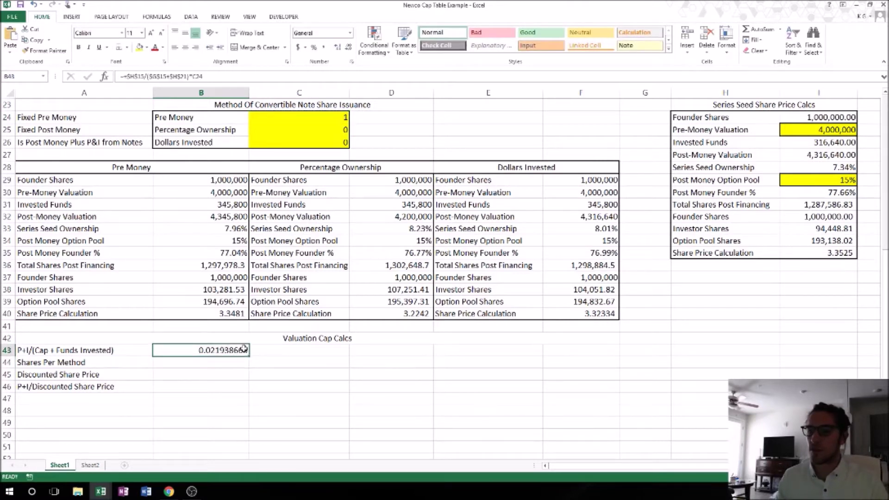
{"action": "left_click", "coordinate": [314, 47]}
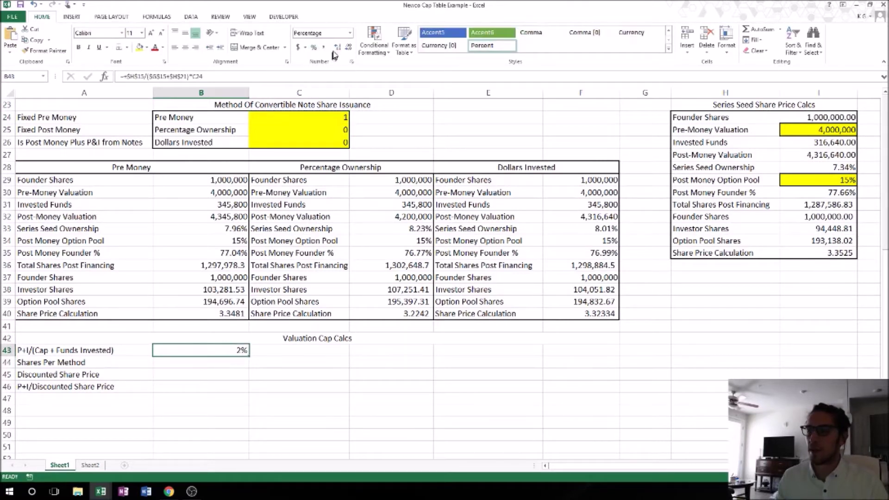
{"action": "left_click", "coordinate": [337, 47]}
{"action": "left_click", "coordinate": [337, 46]}
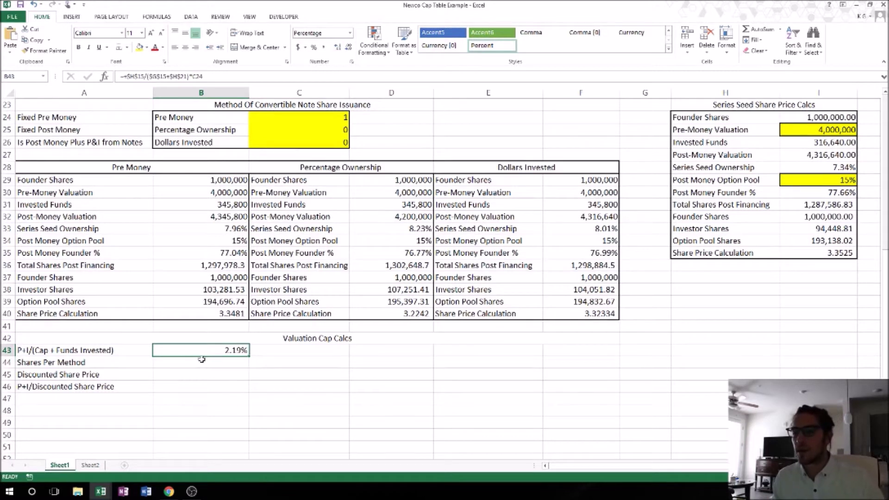
Calculate Shares Per Method in B44 by multiplying B43 by the Pre Money total shares post financing in B36
{"action": "key", "text": "Down"}
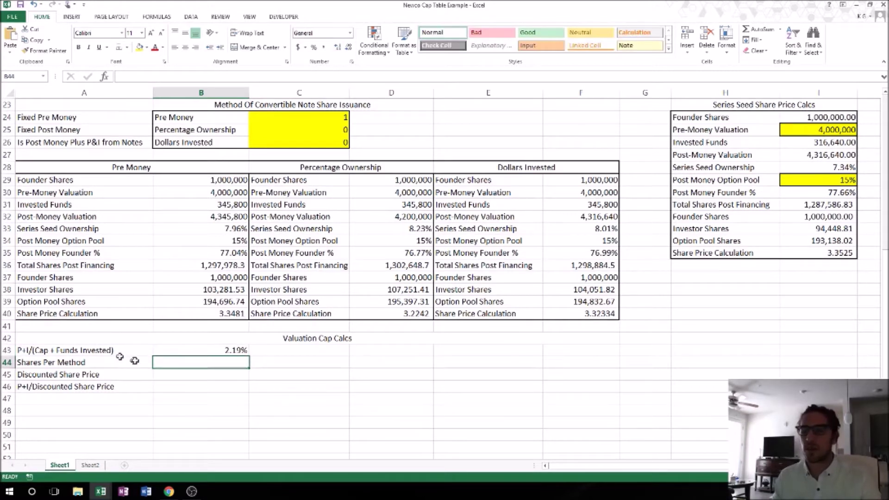
{"action": "type", "text": "+"}
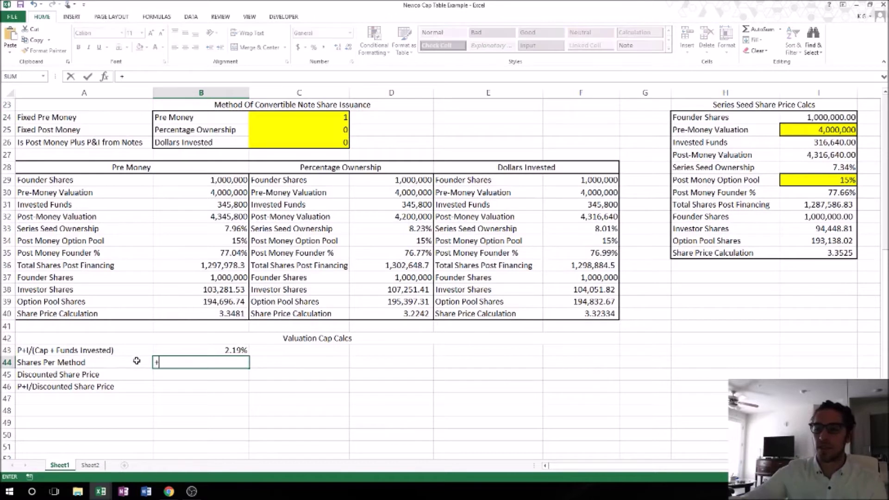
{"action": "left_click", "coordinate": [185, 348]}
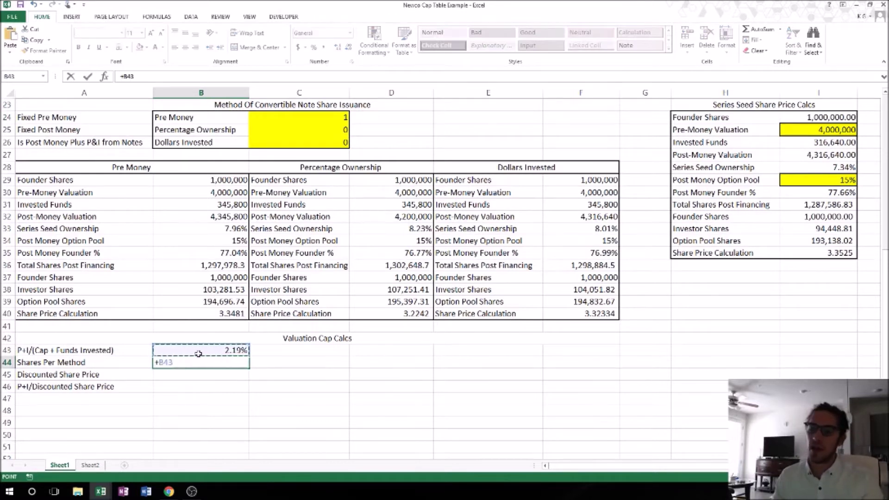
{"action": "type", "text": "*"}
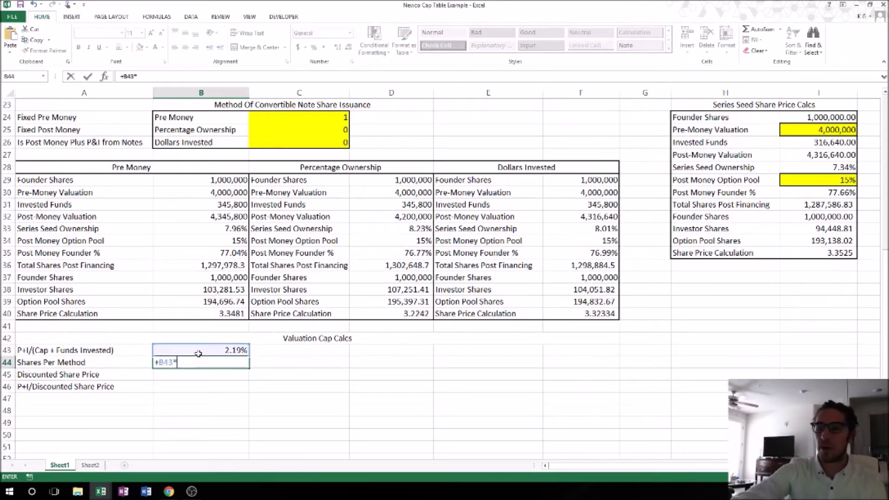
{"action": "left_click", "coordinate": [221, 265]}
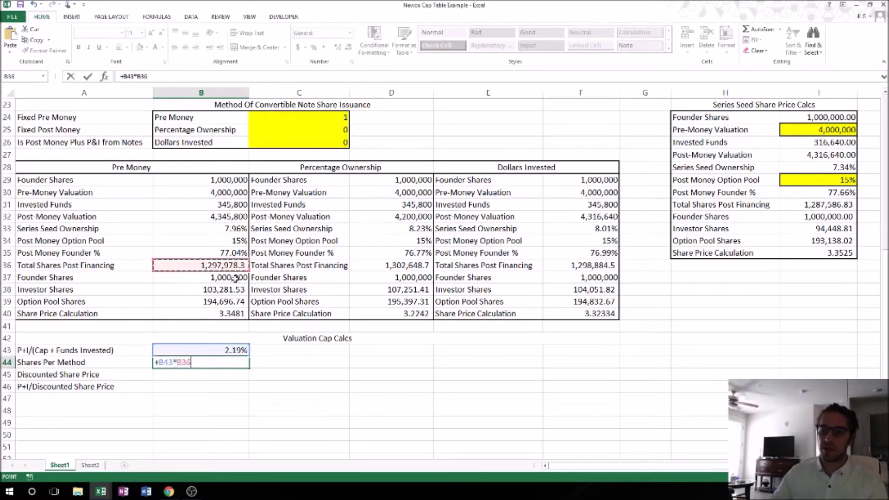
{"action": "key", "text": "Return"}
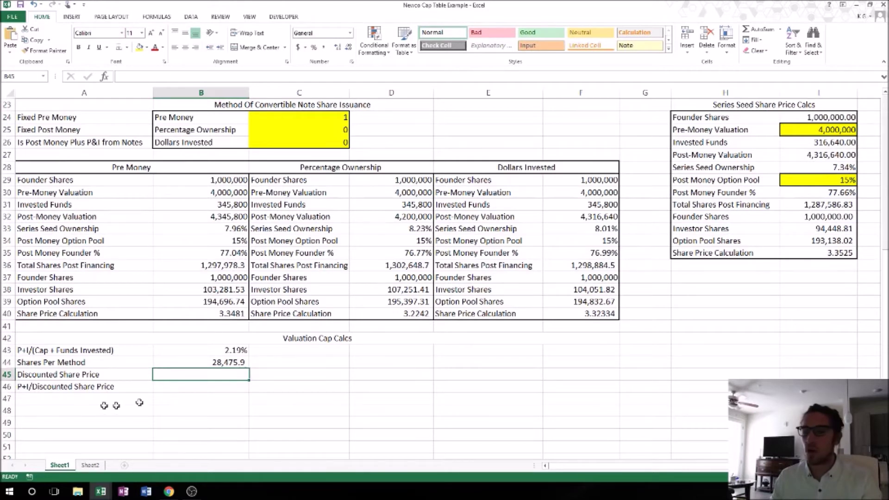
{"action": "left_click", "coordinate": [227, 364]}
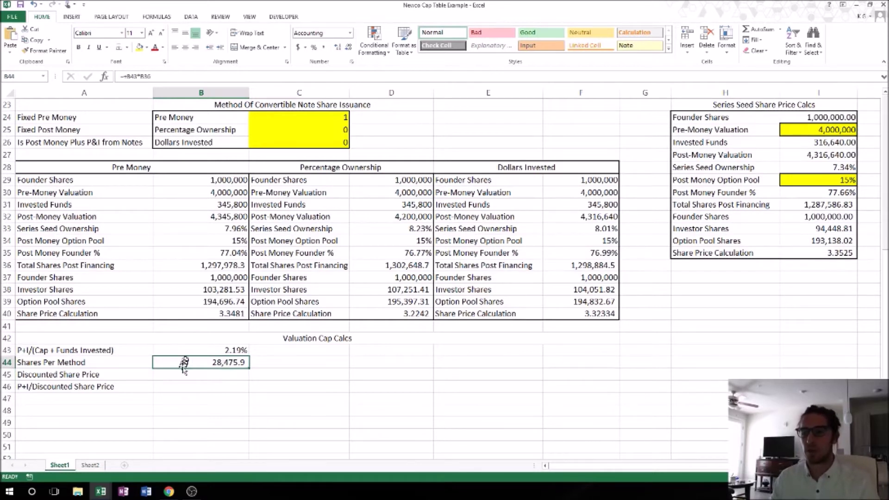
{"action": "left_click", "coordinate": [201, 375]}
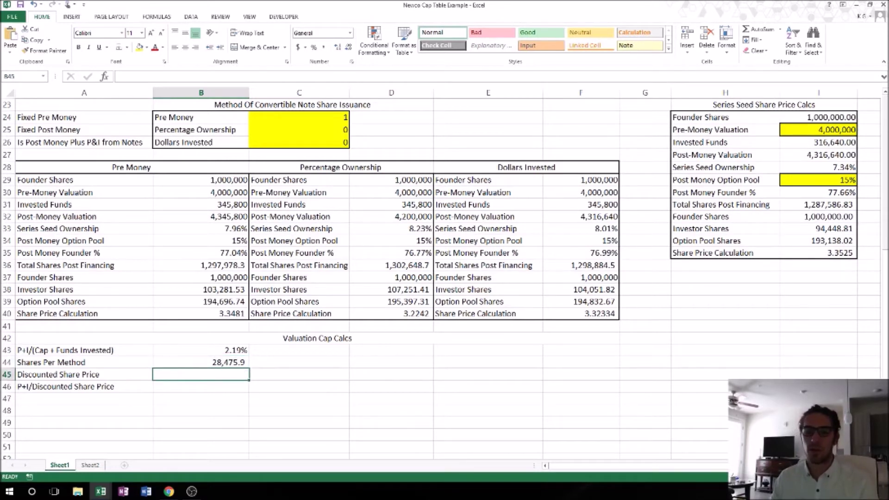
{"action": "key", "text": "alt+Tab"}
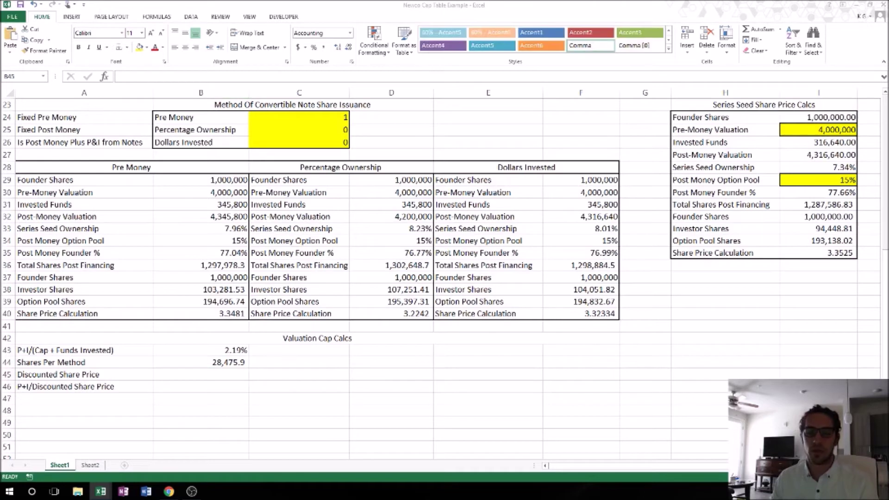
Calculate the Discounted Share Price in B45 as one minus the CD Angel discount in D15, multiplied by the share price in I7
{"action": "left_click", "coordinate": [217, 373]}
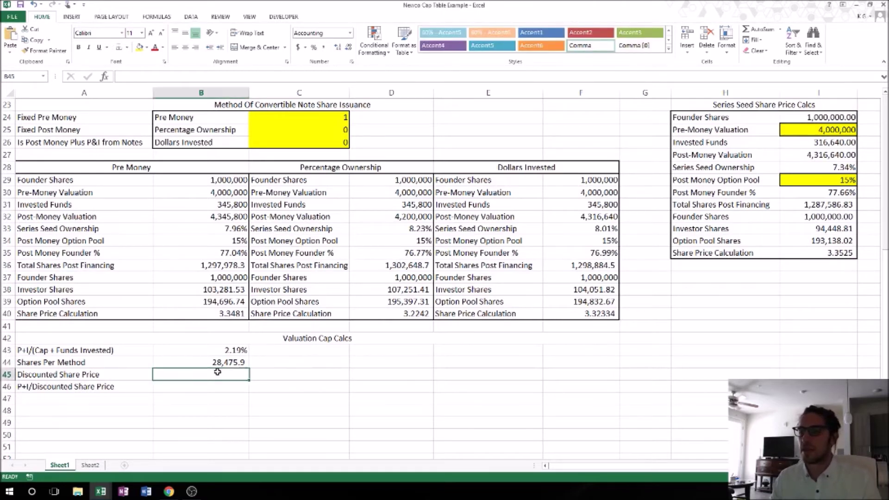
{"action": "type", "text": "+"}
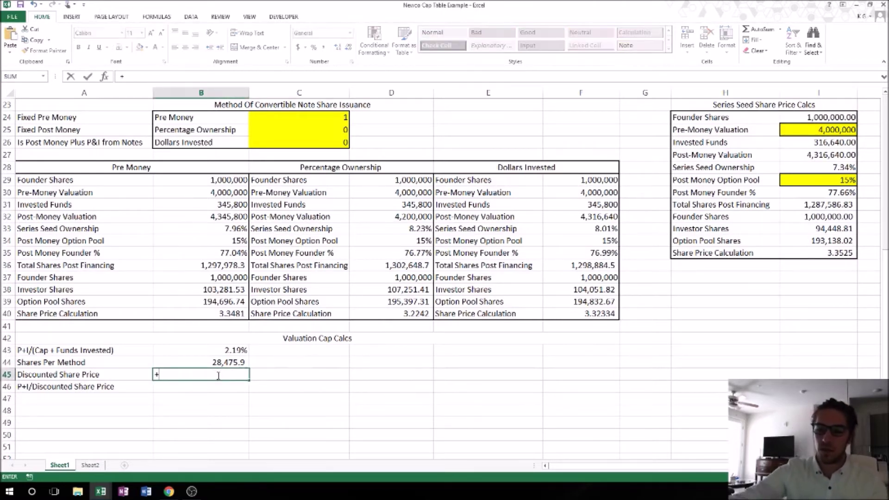
{"action": "type", "text": "(1-"}
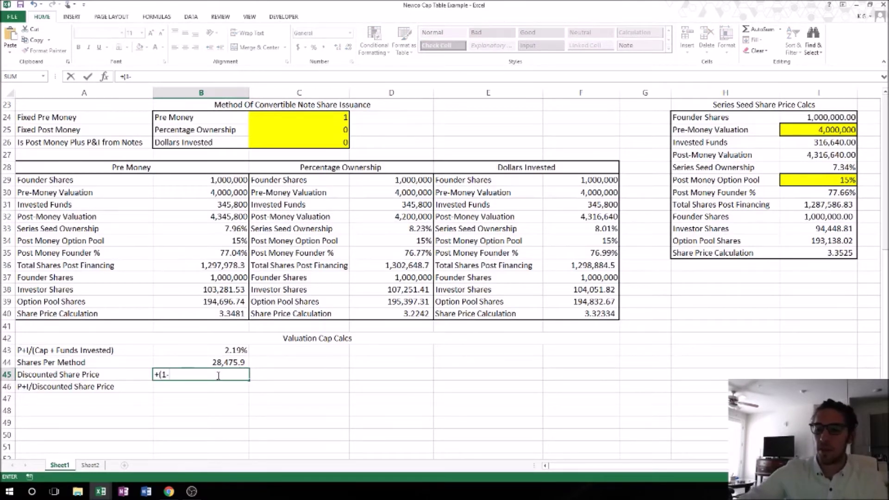
{"action": "scroll", "coordinate": [318, 325], "scroll_direction": "up", "scroll_amount": 2}
{"action": "scroll", "coordinate": [319, 325], "scroll_direction": "up", "scroll_amount": 3}
{"action": "left_click", "coordinate": [408, 191]}
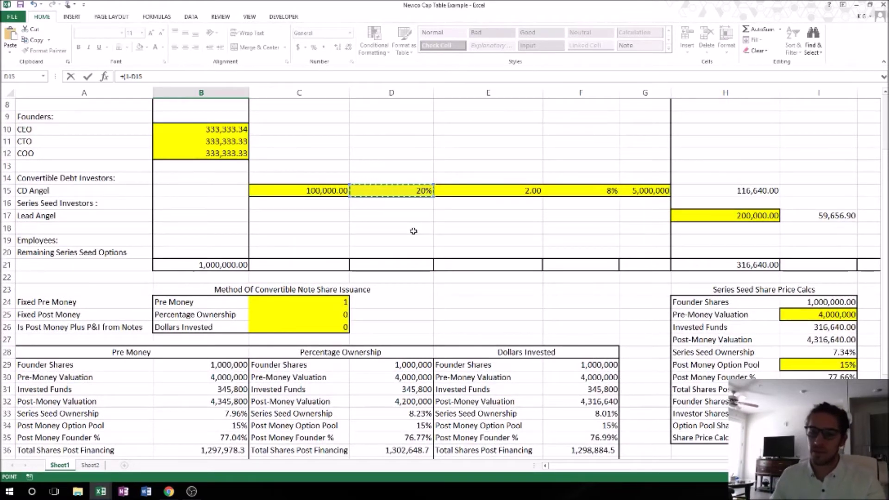
{"action": "type", "text": ")*"}
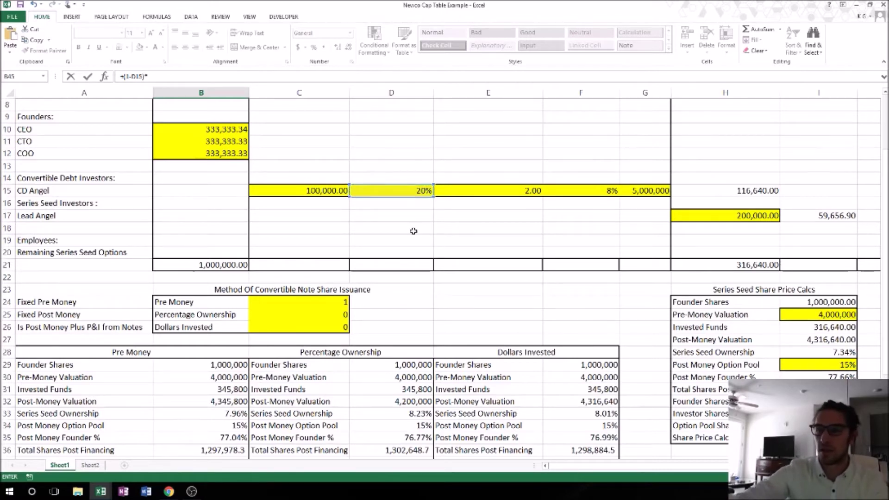
{"action": "scroll", "coordinate": [413, 235], "scroll_direction": "up", "scroll_amount": 3}
{"action": "left_click", "coordinate": [823, 177]}
{"action": "key", "text": "Return"}
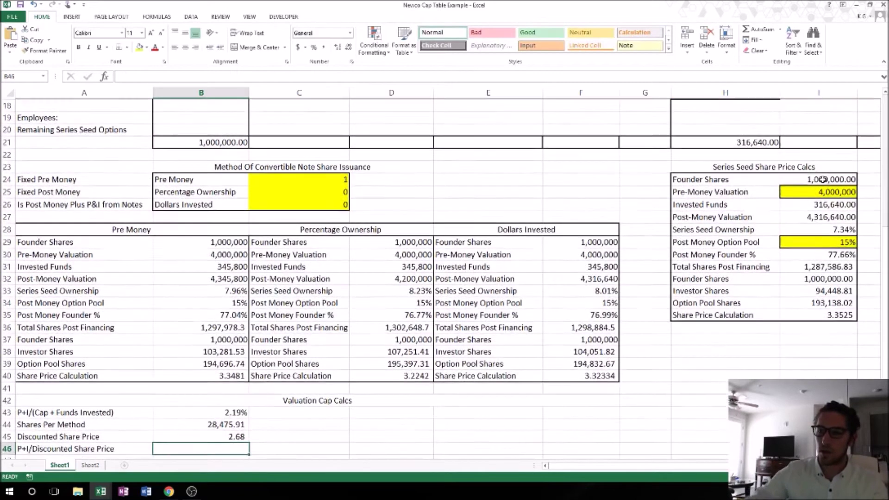
Make the D15 discount reference in the B45 formula absolute
{"action": "scroll", "coordinate": [352, 319], "scroll_direction": "down", "scroll_amount": 2}
{"action": "left_click", "coordinate": [222, 363]}
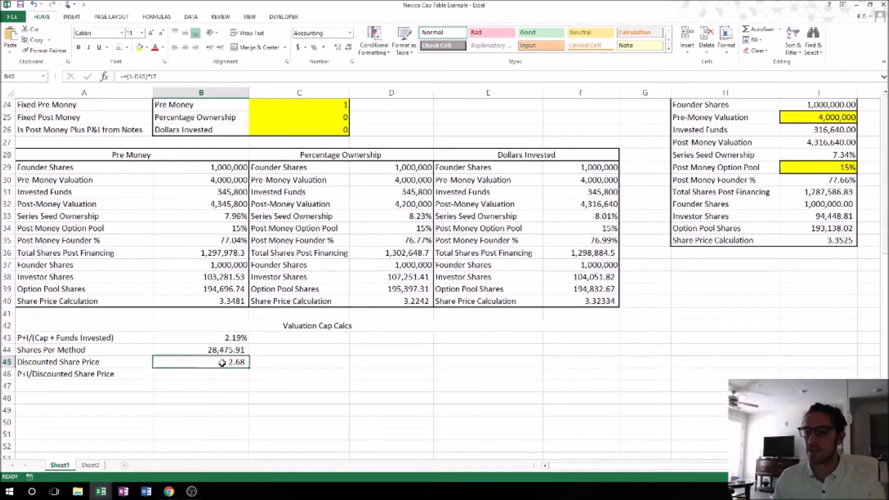
{"action": "left_click", "coordinate": [140, 78]}
{"action": "key", "text": "F4"}
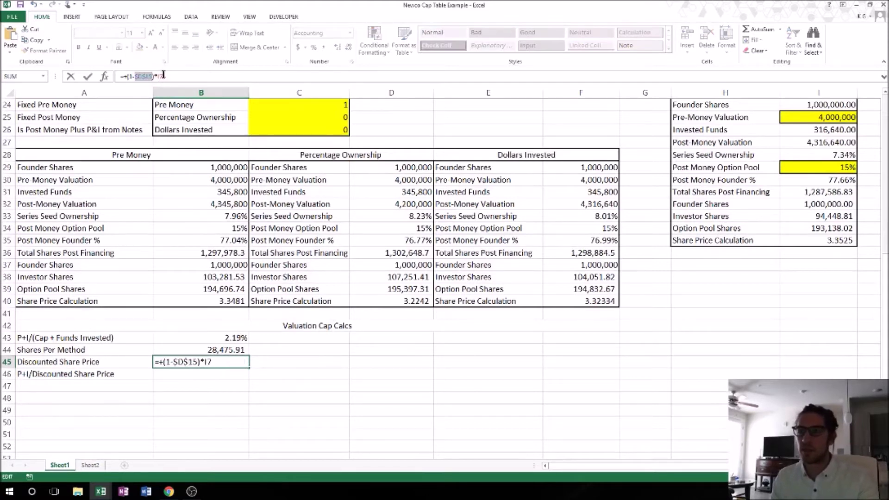
{"action": "key", "text": "Return"}
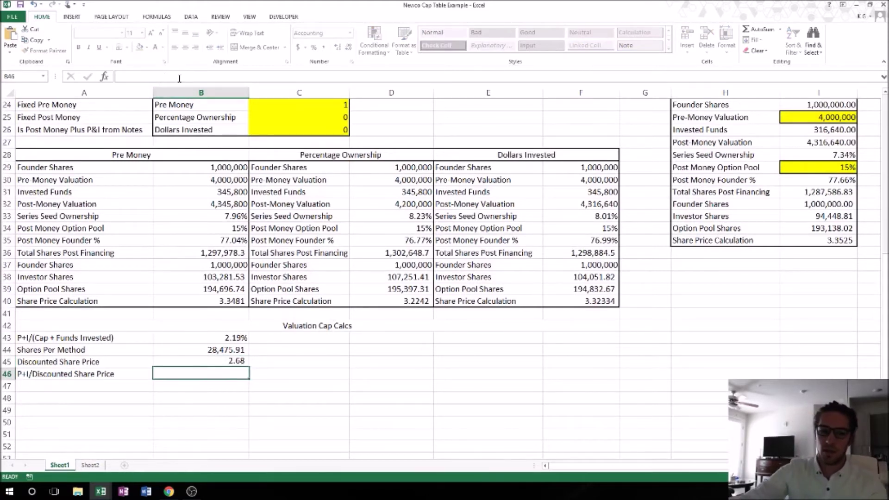
Calculate P+I/Discounted Share Price in B46 by dividing the CD Angel's Series Seed cost in H15 by B45
{"action": "scroll", "coordinate": [220, 343], "scroll_direction": "down", "scroll_amount": 1}
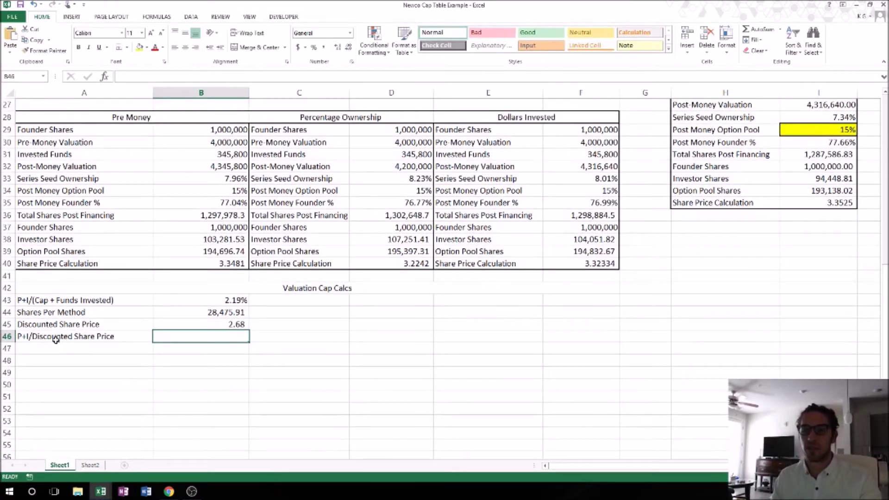
{"action": "key", "text": "alt+Tab"}
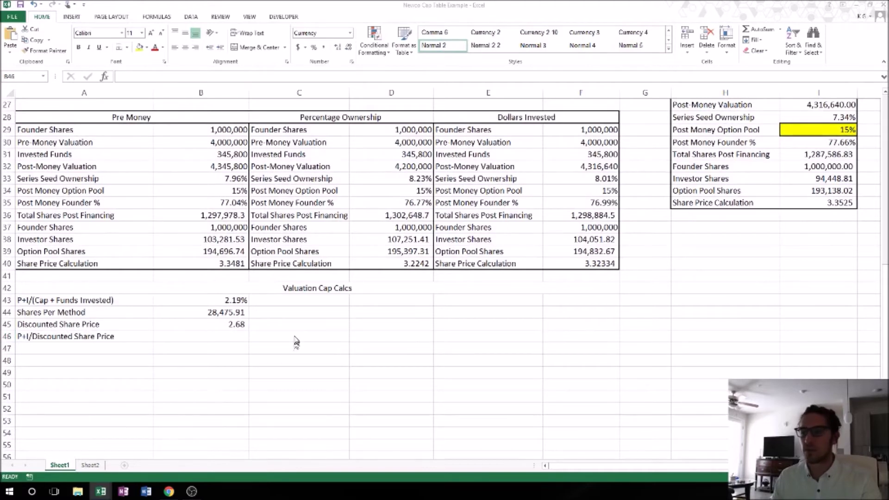
{"action": "left_click", "coordinate": [240, 338]}
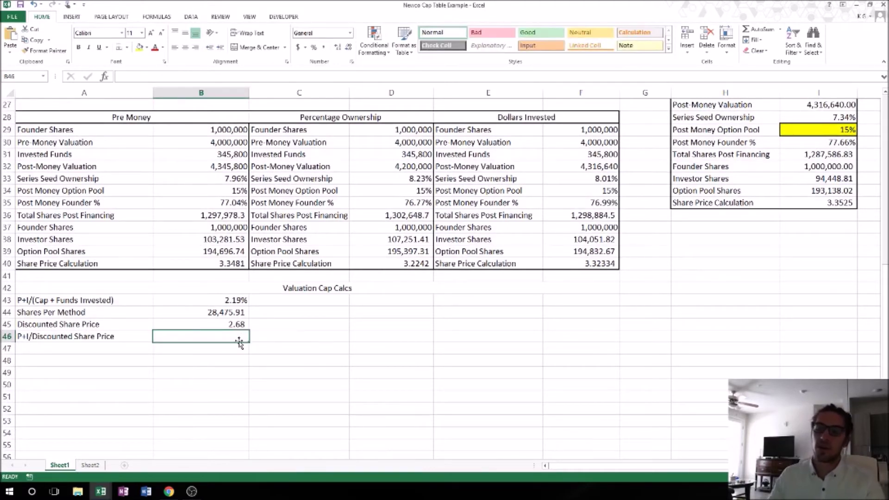
{"action": "type", "text": "+"}
{"action": "scroll", "coordinate": [601, 289], "scroll_direction": "up", "scroll_amount": 7}
{"action": "left_click", "coordinate": [730, 215]}
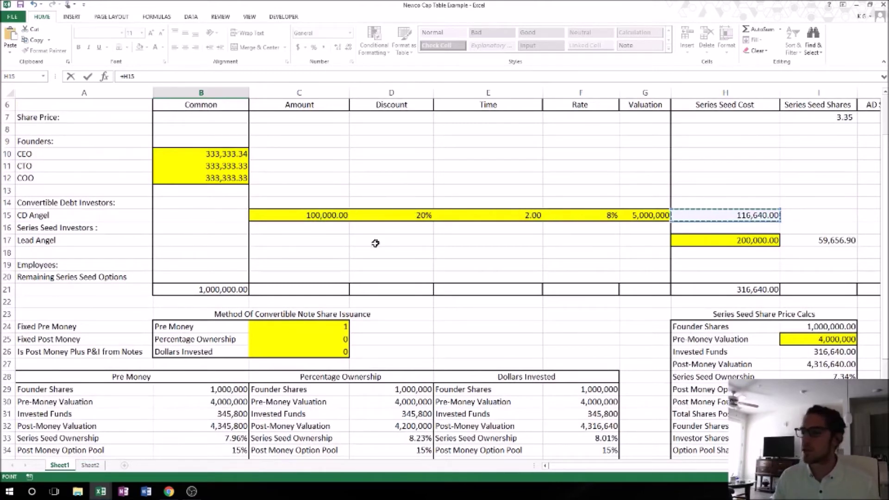
{"action": "scroll", "coordinate": [375, 243], "scroll_direction": "down", "scroll_amount": 6}
{"action": "type", "text": "/"}
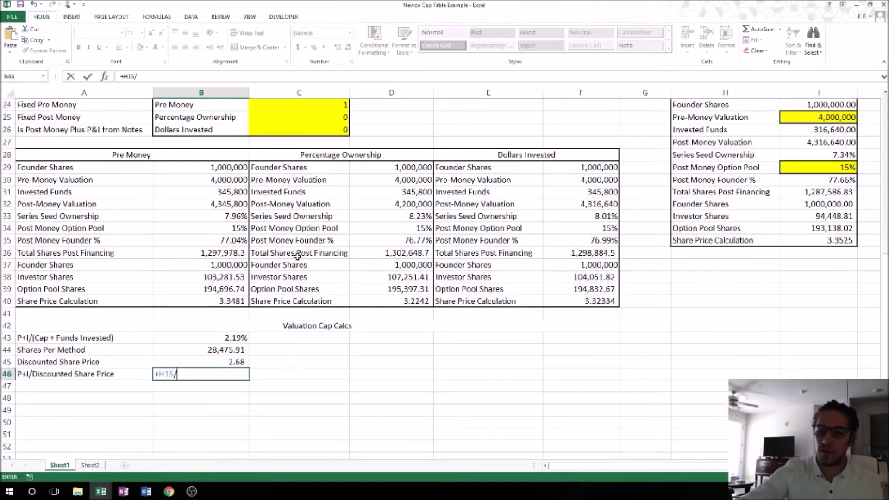
{"action": "left_click", "coordinate": [229, 360]}
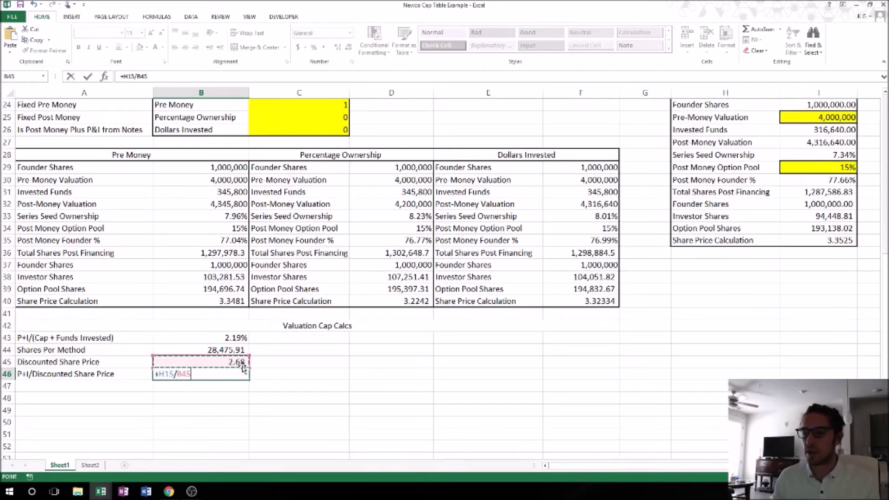
{"action": "key", "text": "Return"}
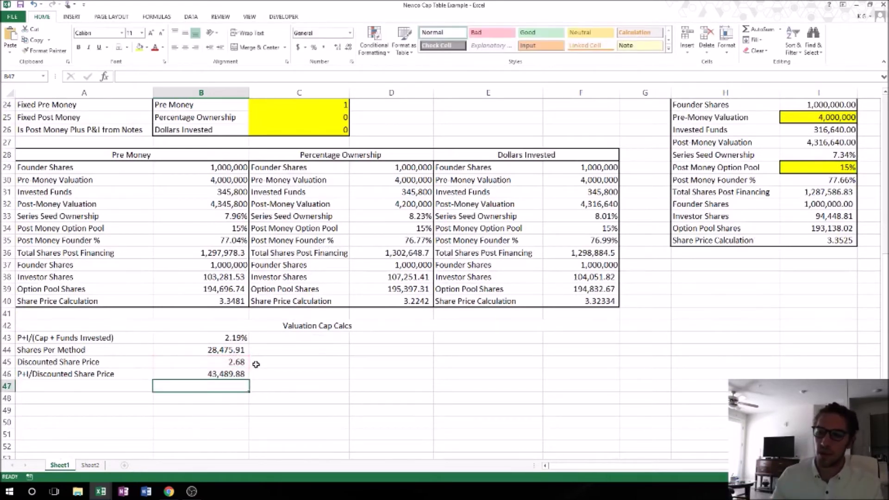
{"action": "scroll", "coordinate": [568, 301], "scroll_direction": "up", "scroll_amount": 4}
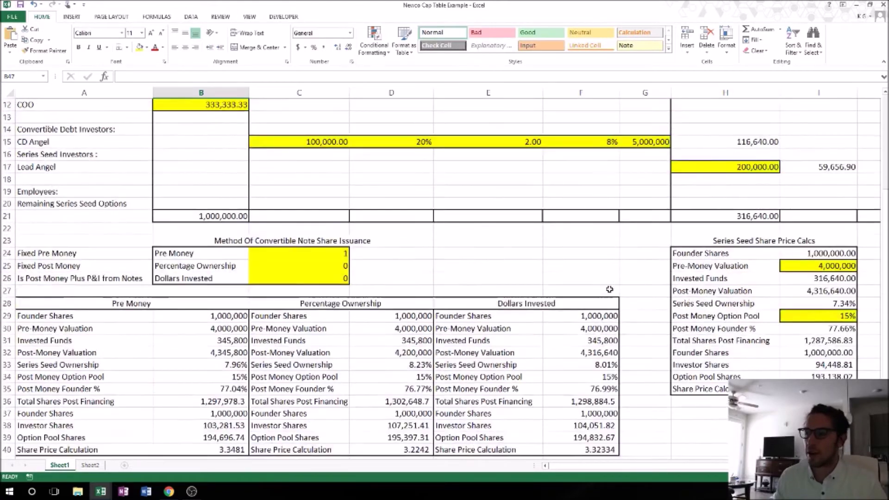
{"action": "scroll", "coordinate": [610, 290], "scroll_direction": "down", "scroll_amount": 3}
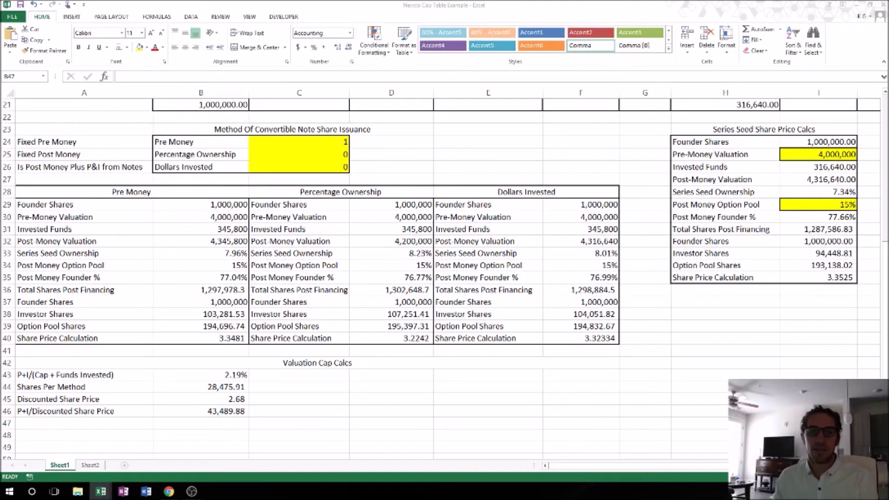
{"action": "left_click", "coordinate": [236, 376]}
{"action": "left_click", "coordinate": [237, 376]}
{"action": "left_click", "coordinate": [383, 371]}
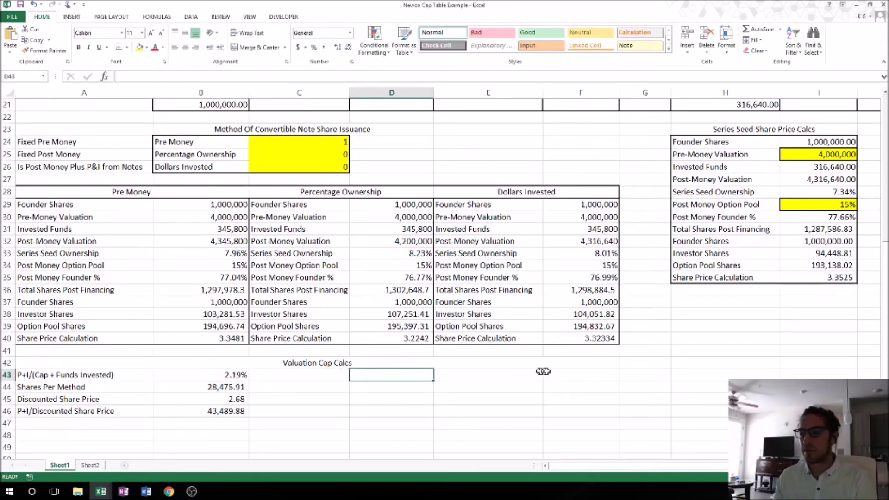
{"action": "left_click", "coordinate": [569, 373]}
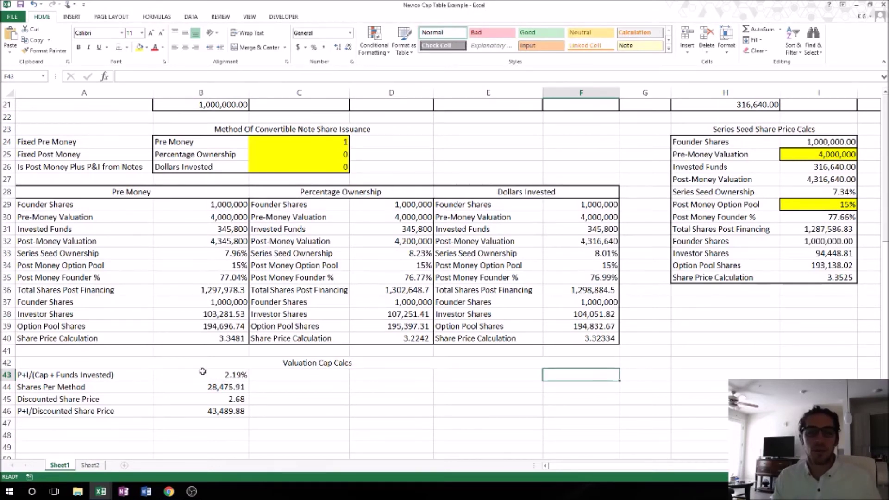
{"action": "left_click_drag", "start_coordinate": [338, 141], "coordinate": [333, 167]}
Copy the P+I/(Cap + Funds Invested) formula from B43 into D43 and F43 for the other two methods
{"action": "left_click", "coordinate": [228, 374]}
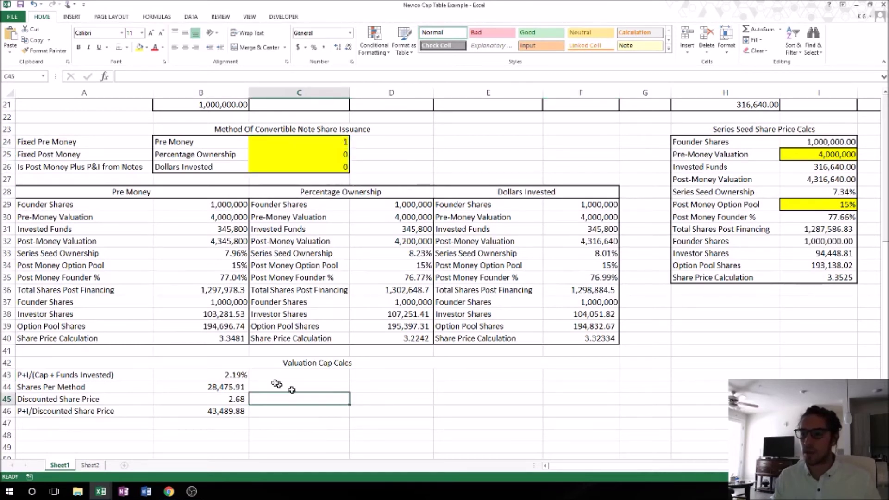
{"action": "key", "text": "ctrl+c"}
{"action": "left_click", "coordinate": [378, 375]}
{"action": "key", "text": "ctrl+v"}
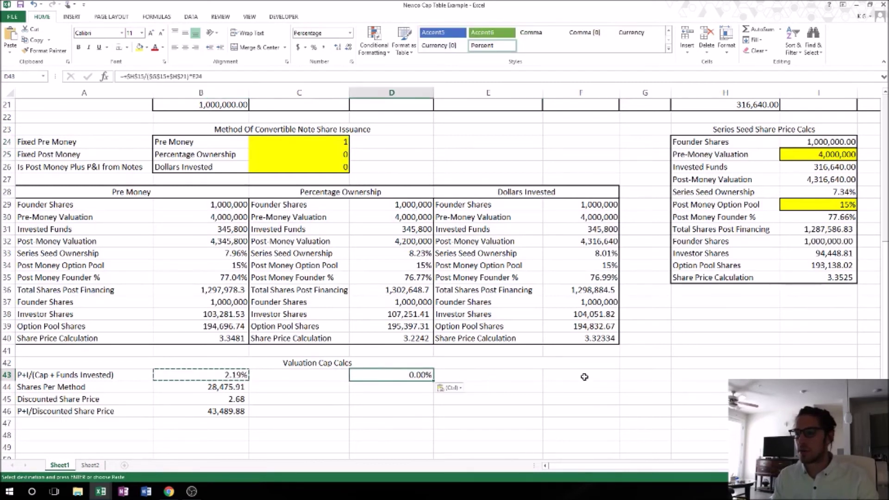
{"action": "left_click", "coordinate": [584, 375]}
{"action": "key", "text": "ctrl+v"}
Repoint the multiplier in the D43 formula to the Percentage Ownership switch in C25
{"action": "left_click", "coordinate": [410, 375]}
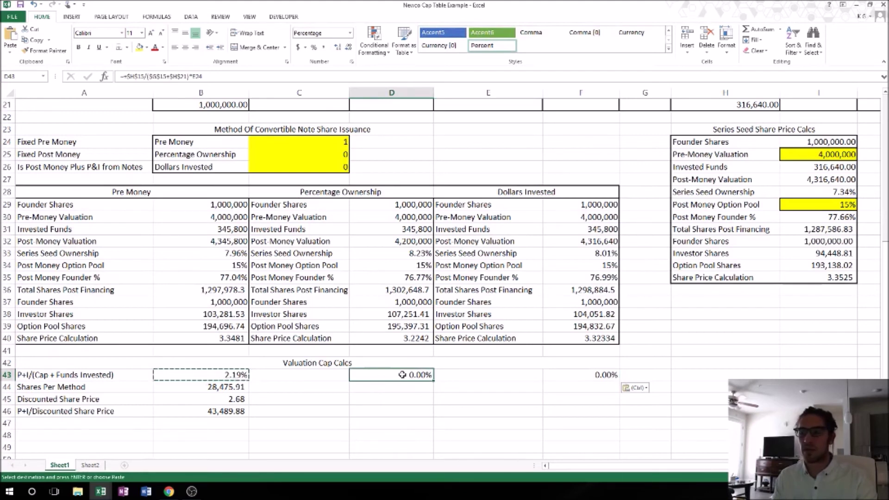
{"action": "double_click", "coordinate": [402, 375]}
{"action": "scroll", "coordinate": [399, 445], "scroll_direction": "up", "scroll_amount": 2}
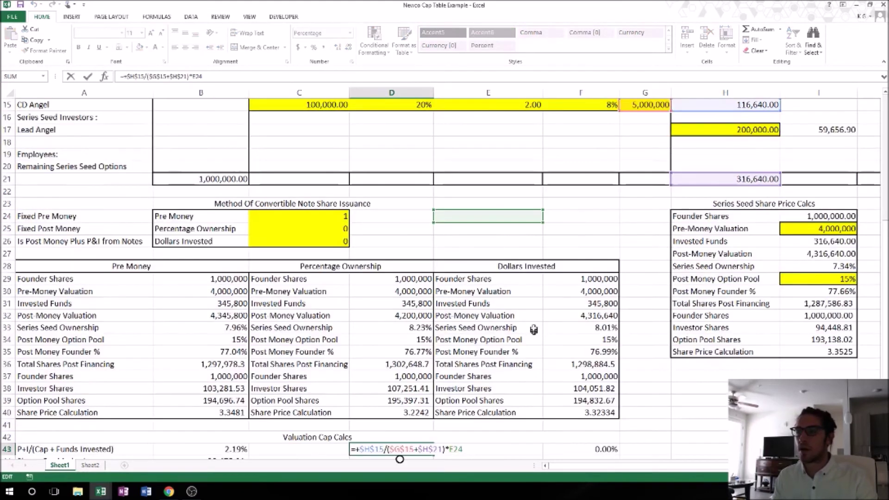
{"action": "scroll", "coordinate": [533, 329], "scroll_direction": "up", "scroll_amount": 1}
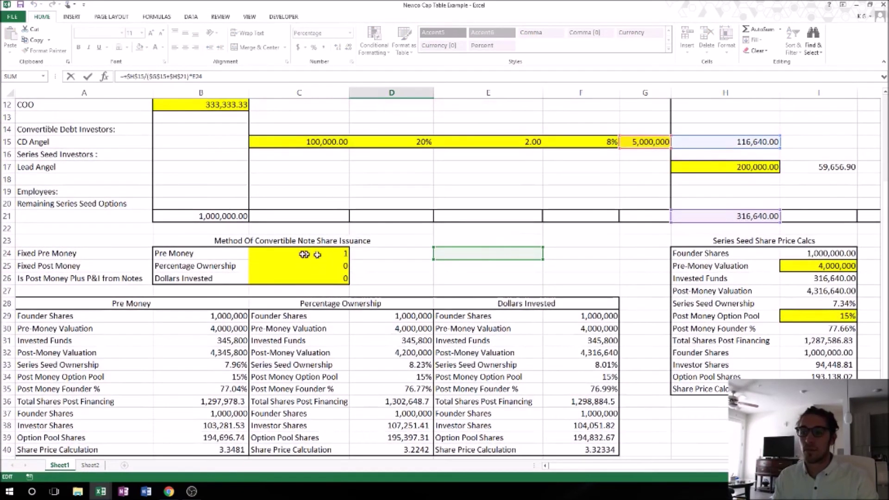
{"action": "left_click_drag", "start_coordinate": [467, 264], "coordinate": [344, 268]}
{"action": "scroll", "coordinate": [405, 274], "scroll_direction": "down", "scroll_amount": 3}
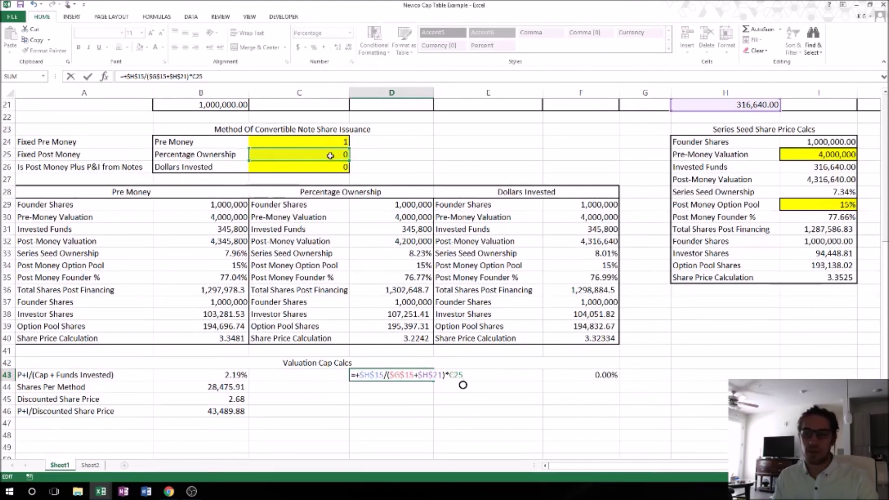
{"action": "key", "text": "Return"}
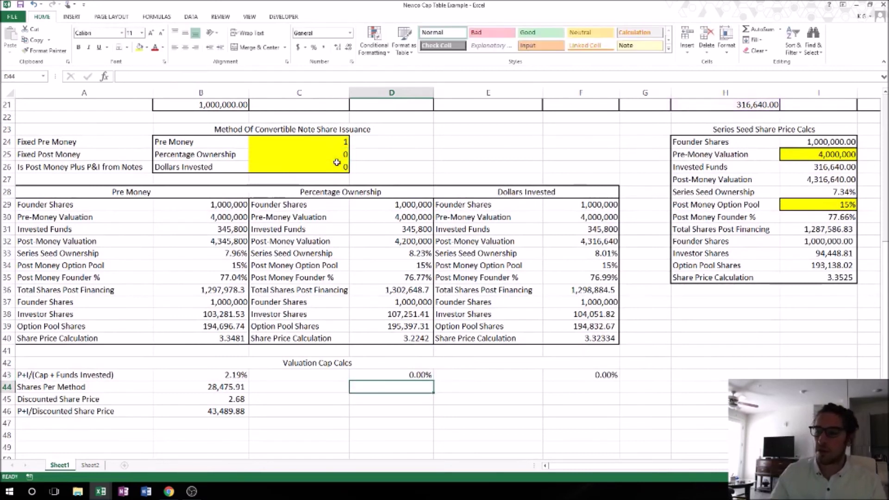
Repoint the multiplier in the F43 formula to the Dollars Invested switch in C26
{"action": "double_click", "coordinate": [595, 376]}
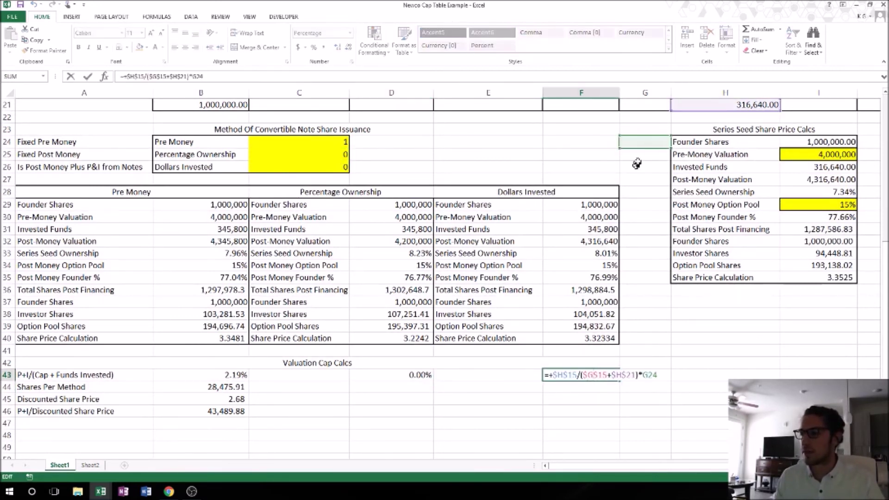
{"action": "left_click_drag", "start_coordinate": [641, 148], "coordinate": [329, 174]}
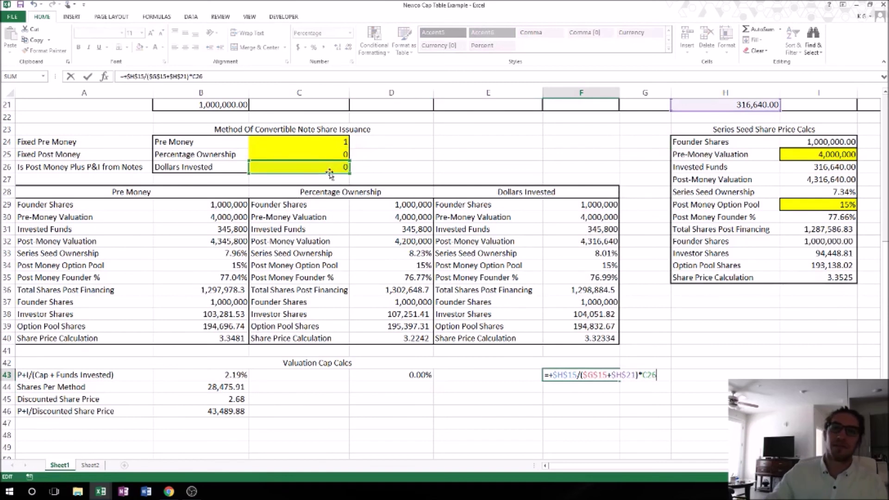
{"action": "key", "text": "Return"}
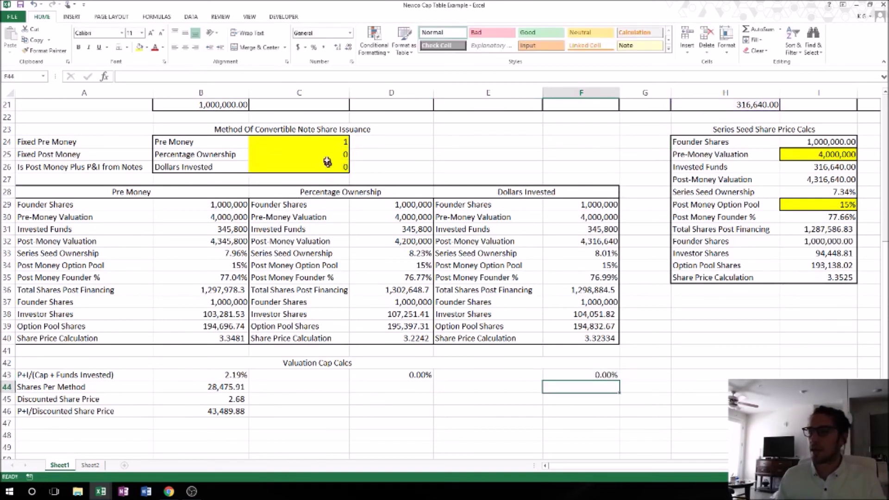
Change the active note issuance method by setting the Pre Money switch to 0 and the Percentage Ownership switch to 1
{"action": "left_click", "coordinate": [328, 142]}
{"action": "type", "text": "0"}
{"action": "key", "text": "Return"}
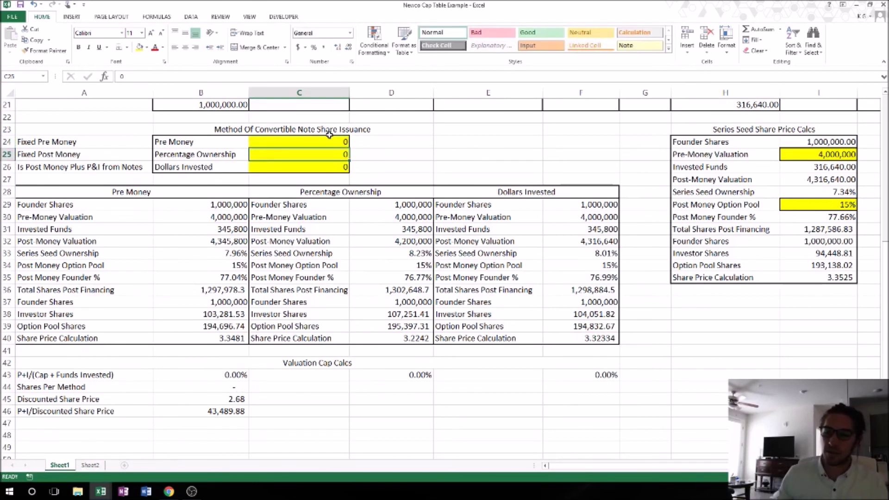
{"action": "left_click", "coordinate": [235, 375]}
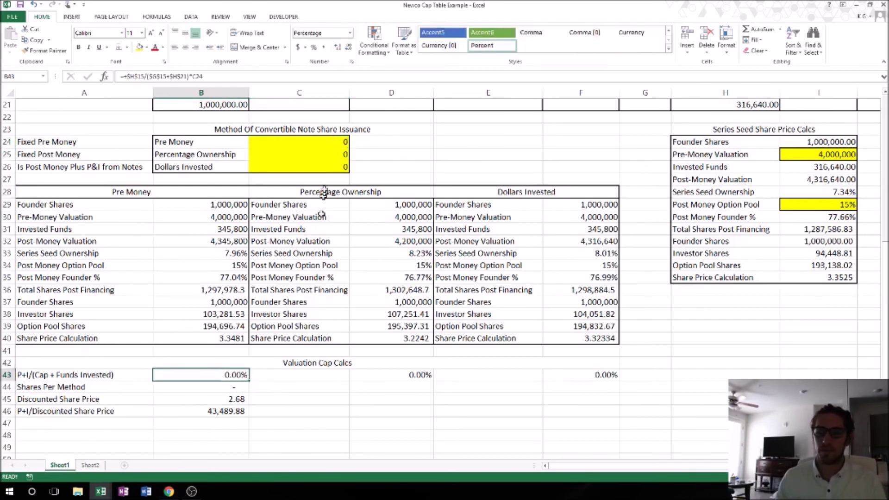
{"action": "left_click", "coordinate": [332, 143]}
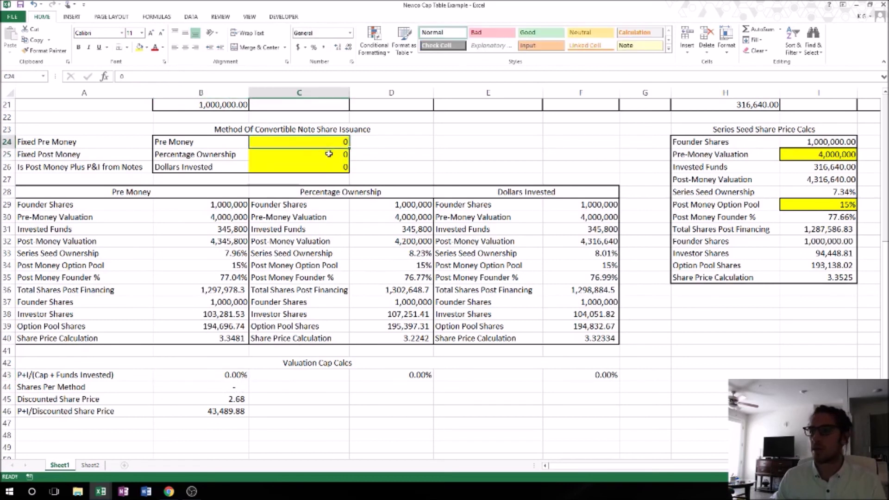
{"action": "left_click", "coordinate": [328, 154]}
{"action": "type", "text": "1"}
{"action": "key", "text": "Return"}
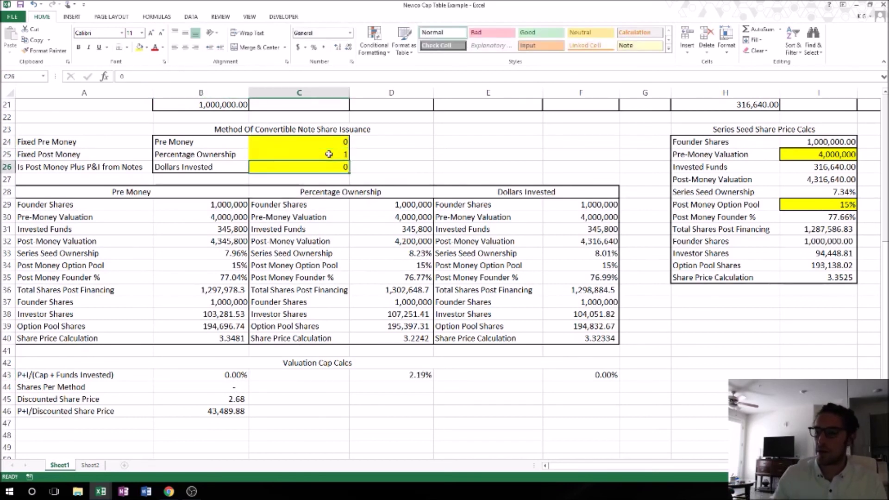
Open the D43 formula for editing and examine the cells it references
{"action": "left_click", "coordinate": [379, 376]}
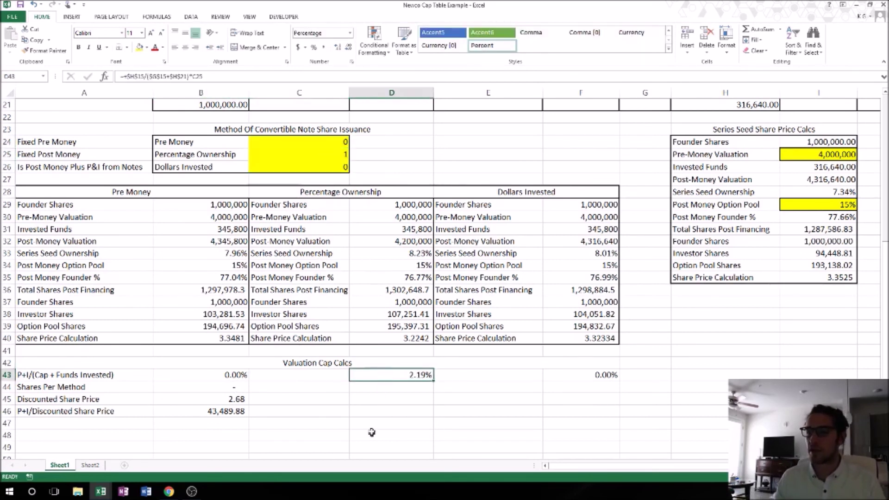
{"action": "double_click", "coordinate": [401, 372]}
{"action": "scroll", "coordinate": [722, 287], "scroll_direction": "up", "scroll_amount": 6}
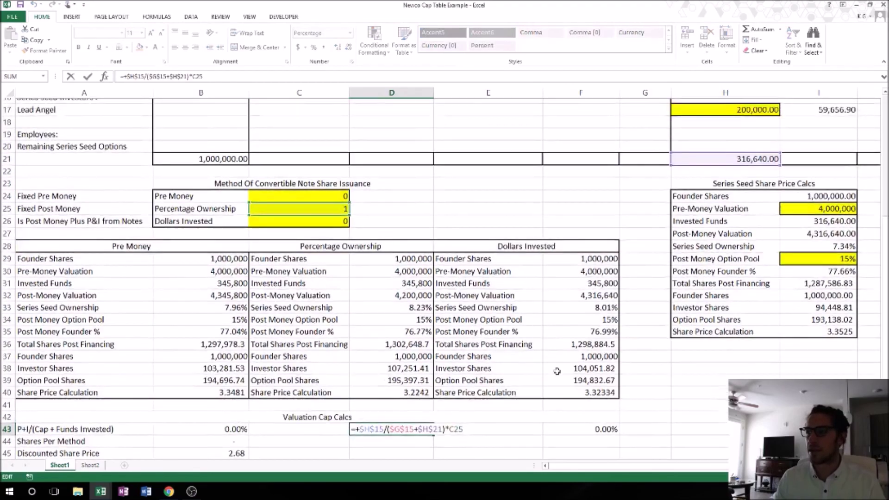